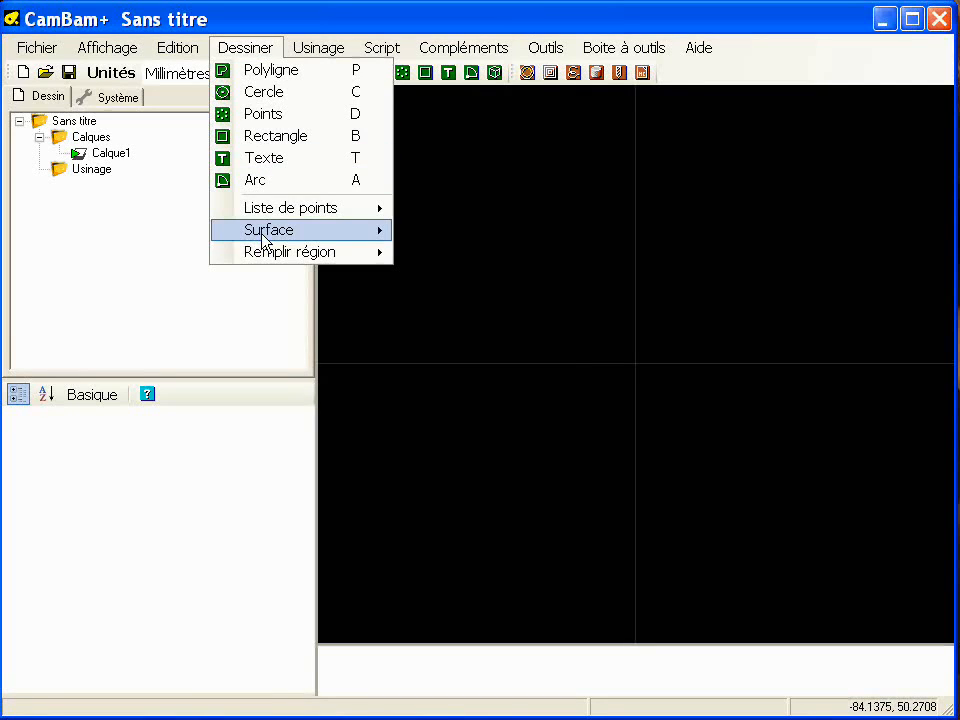
Start creating a surface from a bitmap image and load clef_sol2.jpg as the source image.
{"action": "mouse_move", "coordinate": [276, 240]}
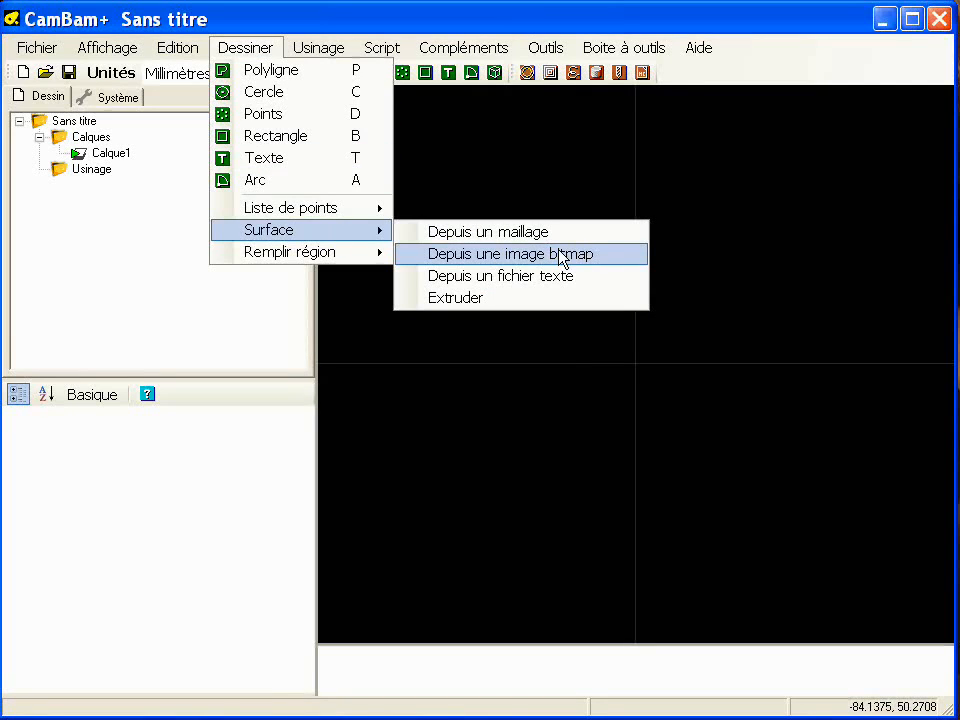
{"action": "left_click", "coordinate": [595, 262]}
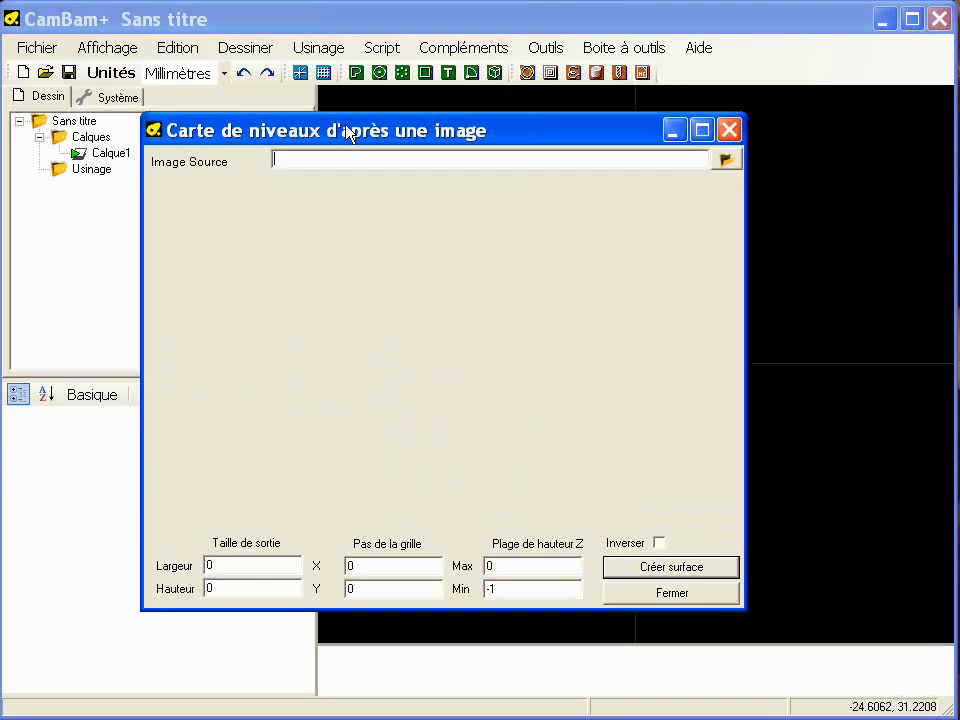
{"action": "left_click", "coordinate": [740, 168]}
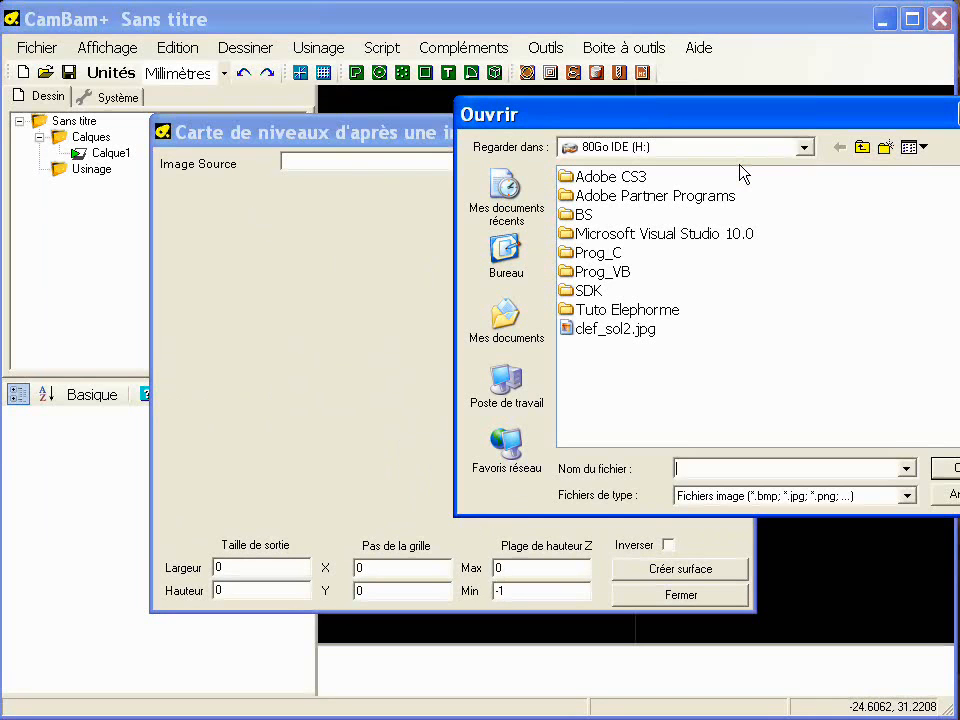
{"action": "left_click", "coordinate": [631, 334]}
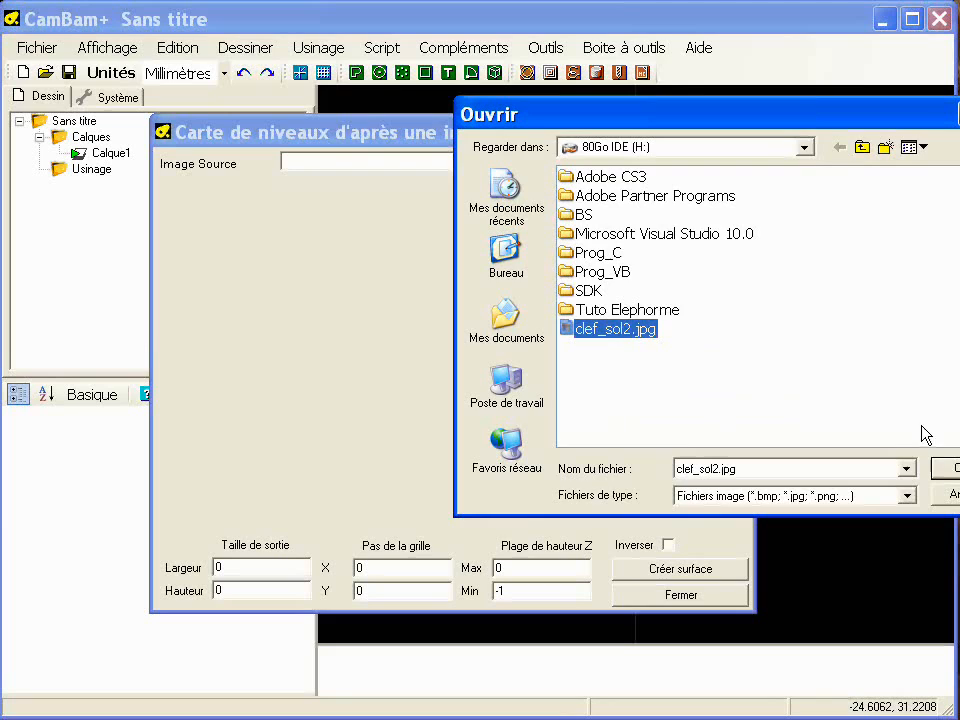
{"action": "key", "text": "Return"}
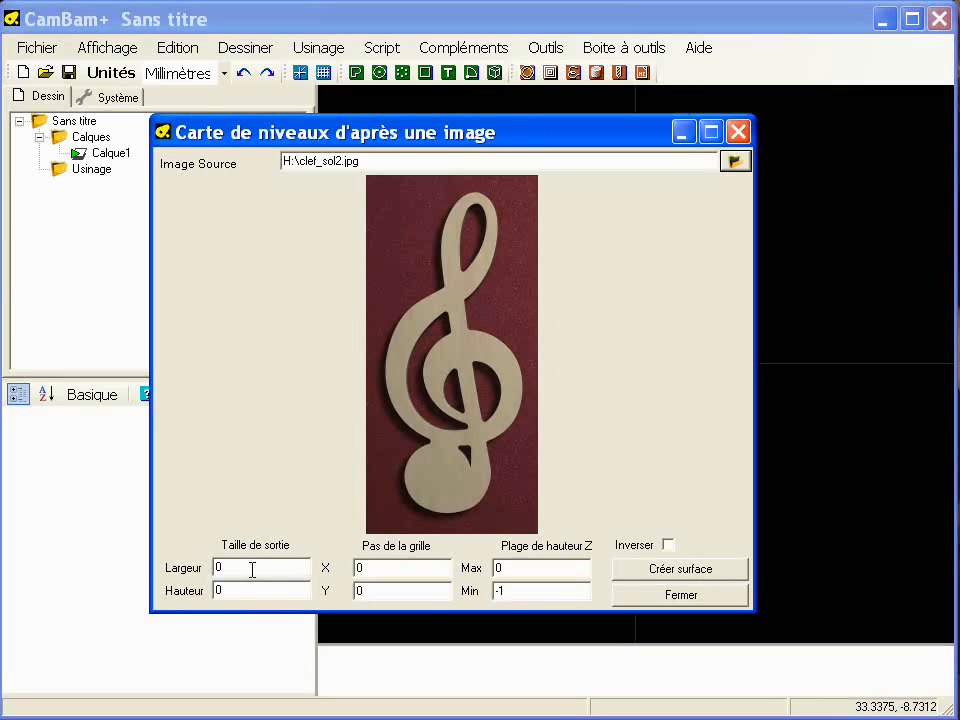
Create the heightmap surface with an output width of 100 and a minimum Z of -4, closing the dialog when done.
{"action": "left_click", "coordinate": [246, 569]}
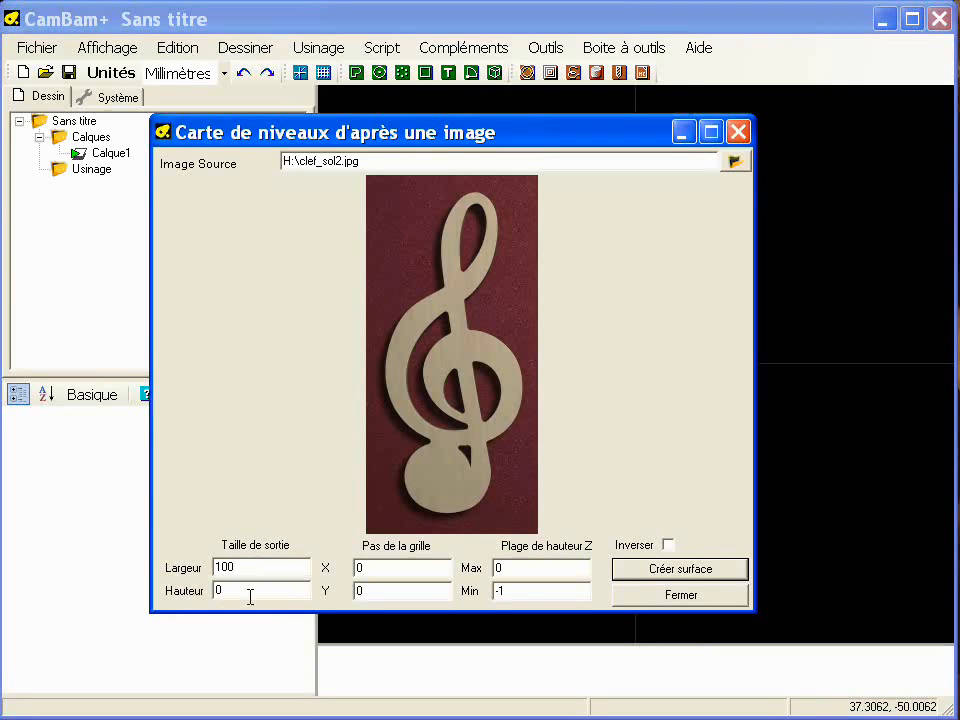
{"action": "left_click", "coordinate": [267, 575]}
{"action": "left_click", "coordinate": [516, 590]}
{"action": "left_click", "coordinate": [705, 579]}
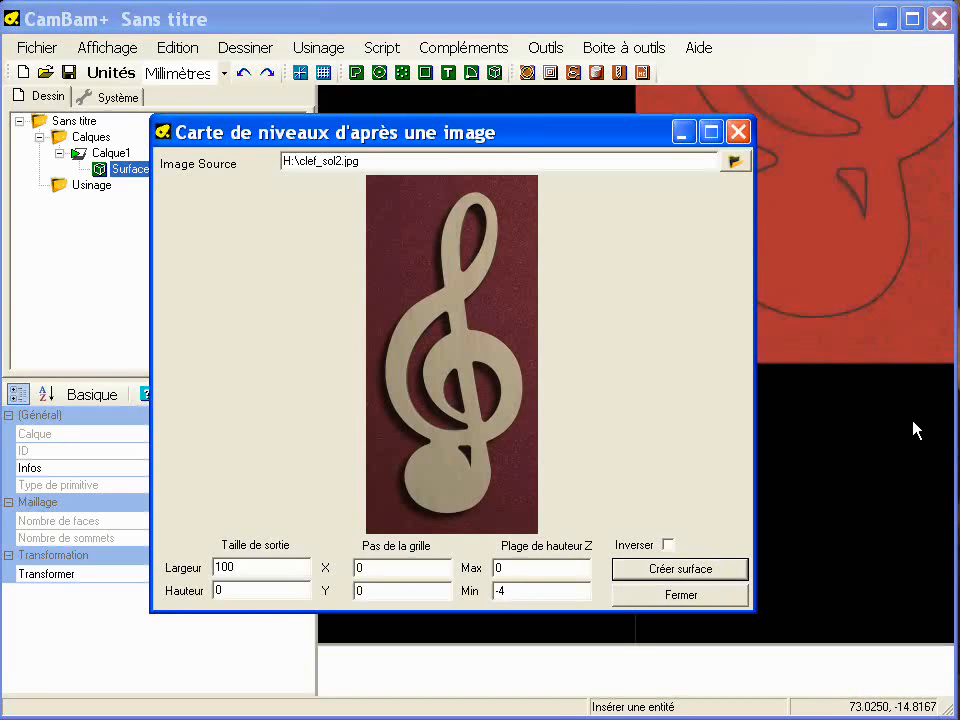
{"action": "left_click", "coordinate": [709, 596]}
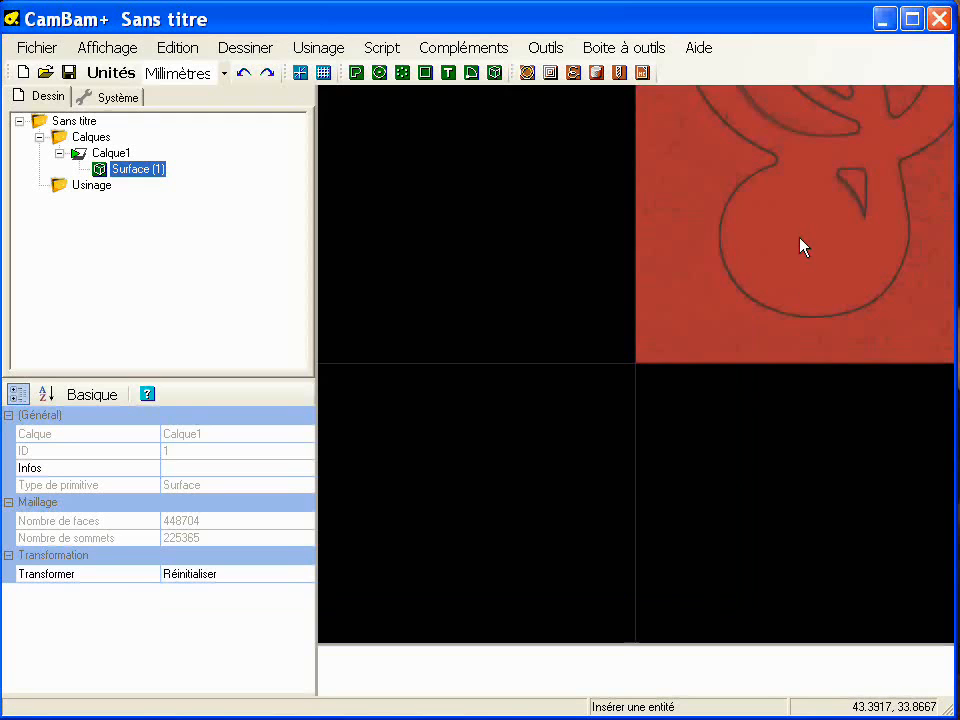
Add a 3D profile machining operation to the treble clef surface and enlarge the area showing its properties.
{"action": "middle_click_drag", "start_coordinate": [801, 244], "coordinate": [613, 407]}
{"action": "scroll", "coordinate": [648, 352], "scroll_direction": "down", "scroll_amount": 1}
{"action": "left_click_drag", "start_coordinate": [611, 469], "coordinate": [634, 364], "text": "alt"}
{"action": "scroll", "coordinate": [729, 403], "scroll_direction": "up", "scroll_amount": 5}
{"action": "double_click", "coordinate": [711, 420], "text": "alt"}
{"action": "left_click_drag", "start_coordinate": [711, 420], "coordinate": [665, 405], "text": "alt"}
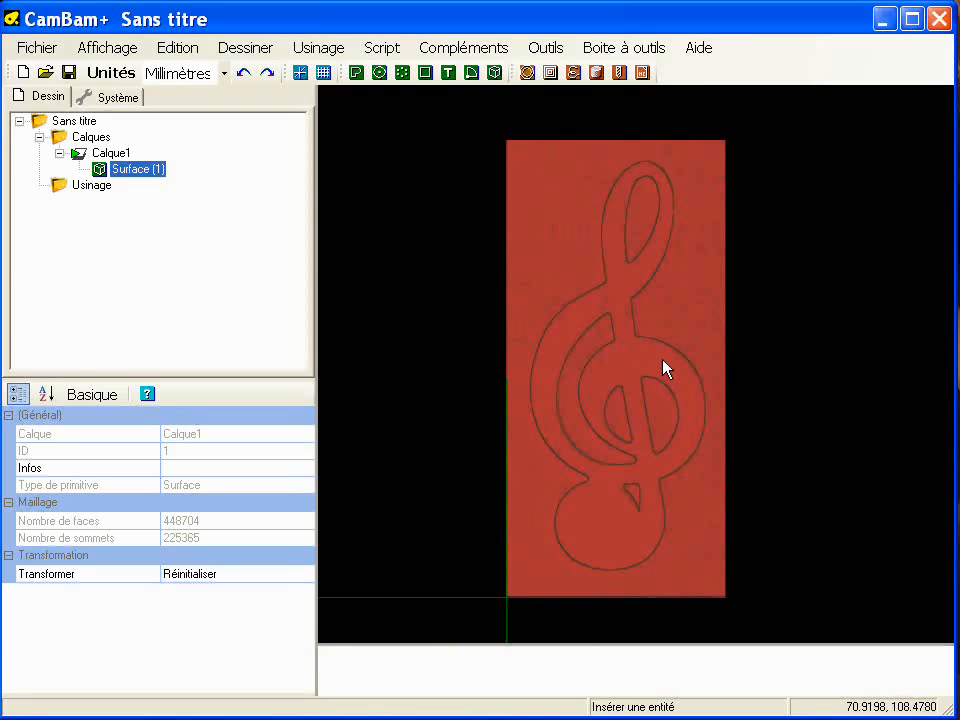
{"action": "left_click", "coordinate": [597, 73]}
{"action": "left_click_drag", "start_coordinate": [259, 387], "coordinate": [259, 245]}
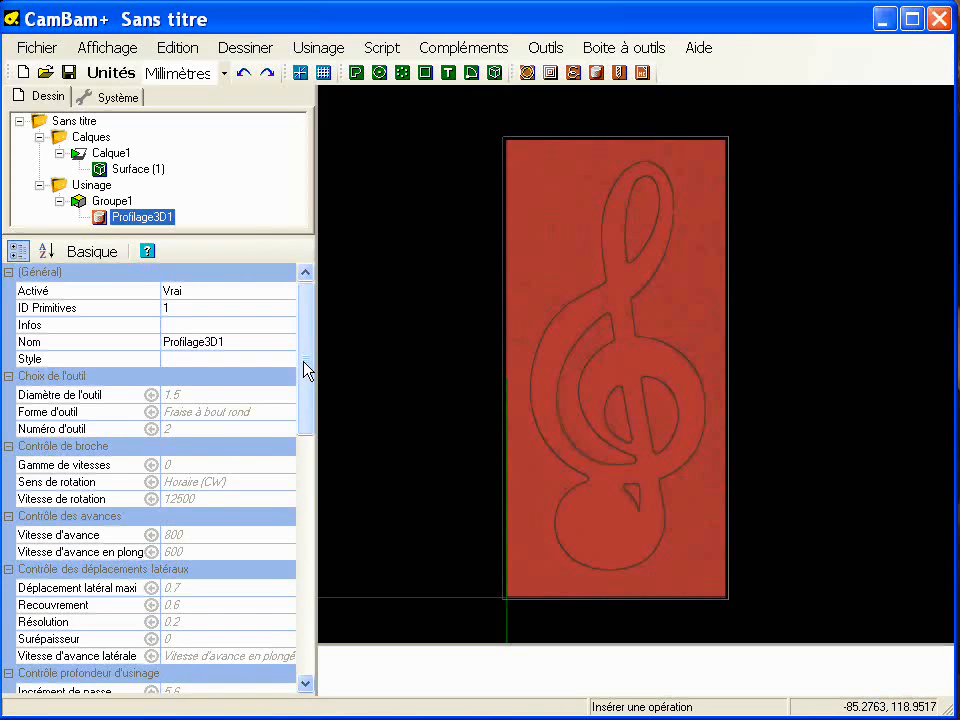
Set the 3D profile operation's tool diameter to 3 and its final depth (Profondeur finale) to Auto.
{"action": "left_click", "coordinate": [197, 394]}
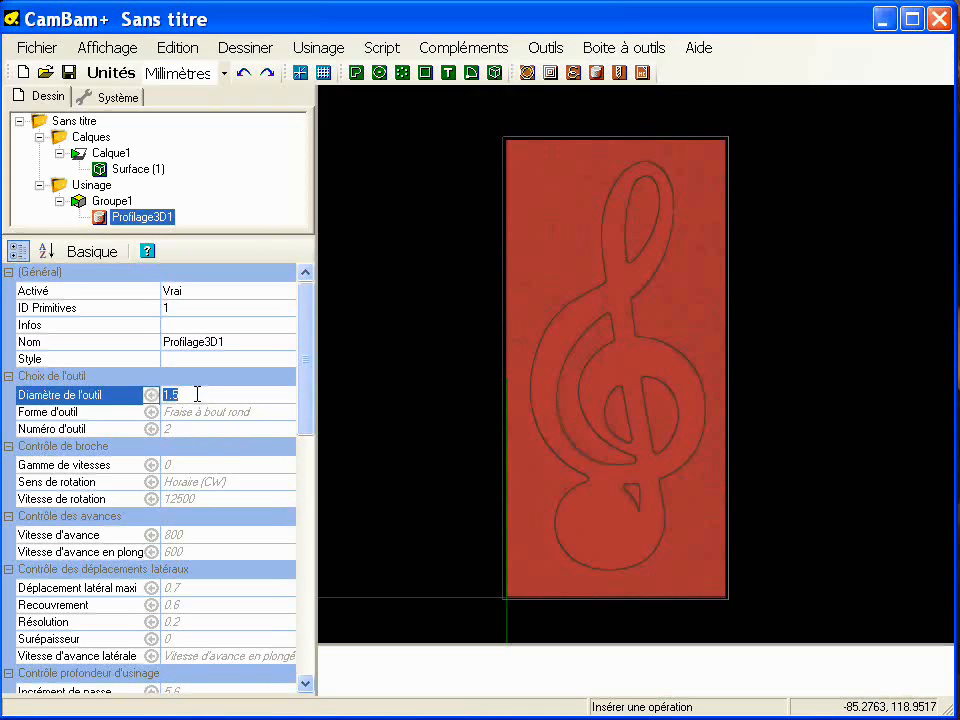
{"action": "type", "text": "3"}
{"action": "left_click", "coordinate": [248, 416]}
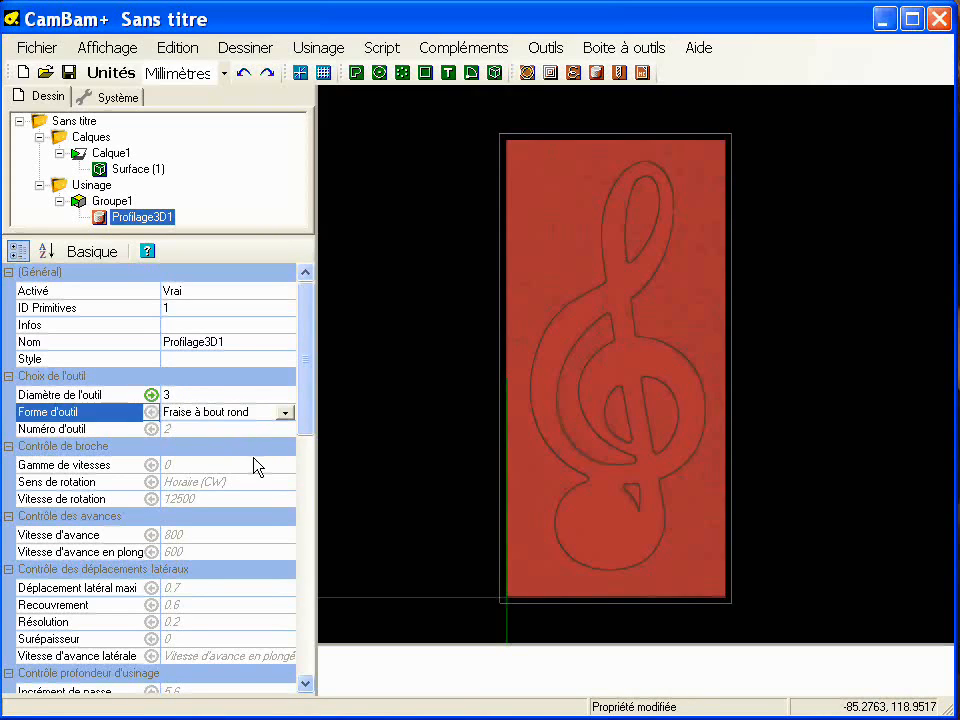
{"action": "left_click_drag", "start_coordinate": [306, 418], "coordinate": [302, 521]}
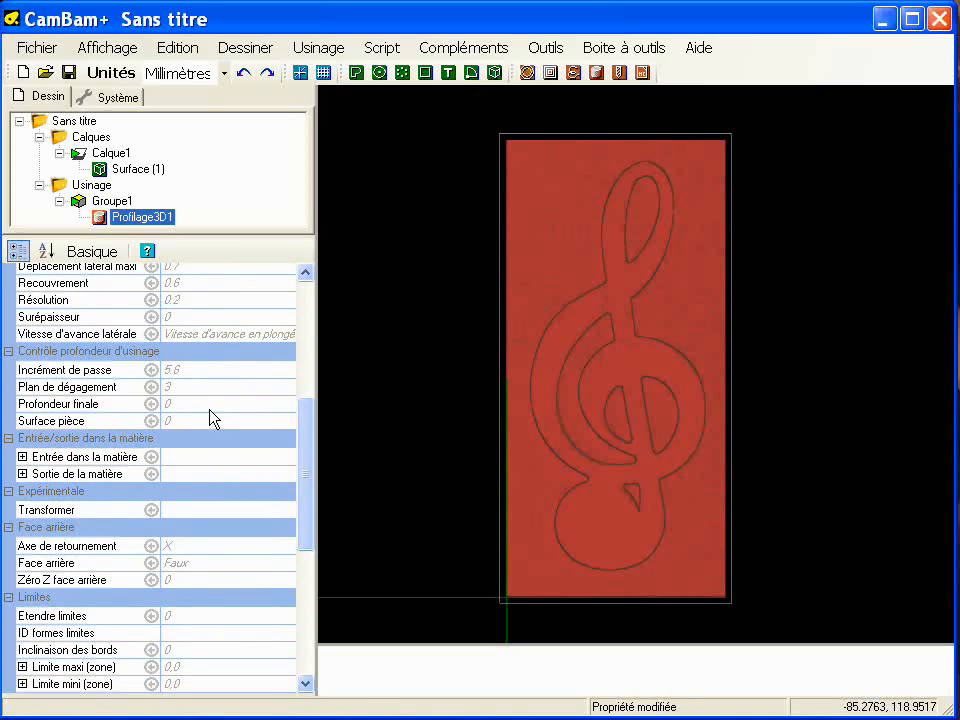
{"action": "left_click", "coordinate": [178, 405]}
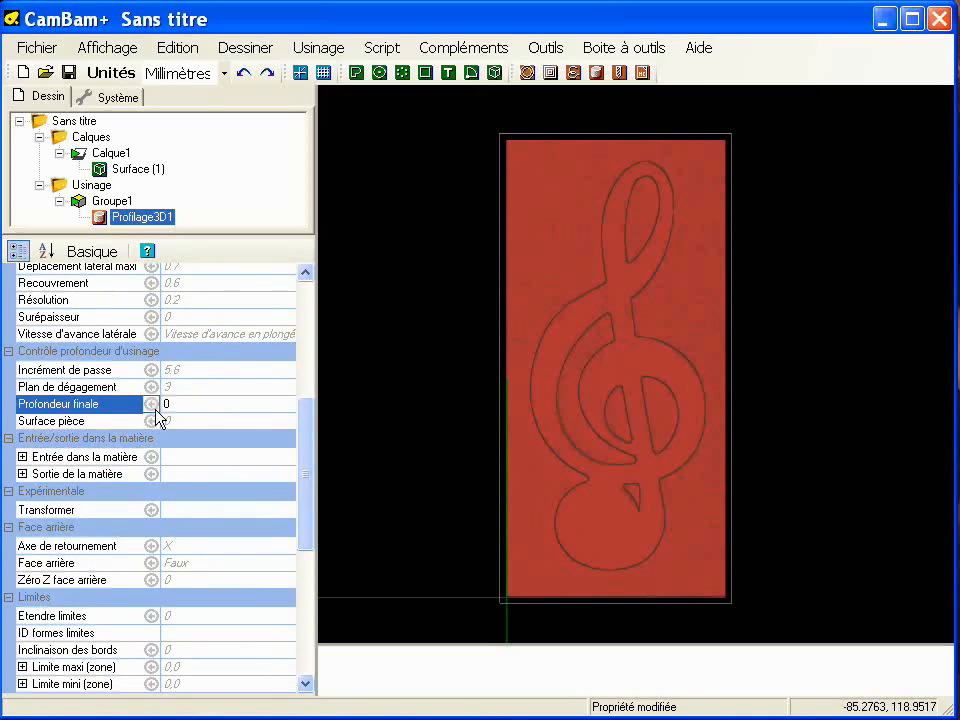
{"action": "left_click", "coordinate": [152, 405]}
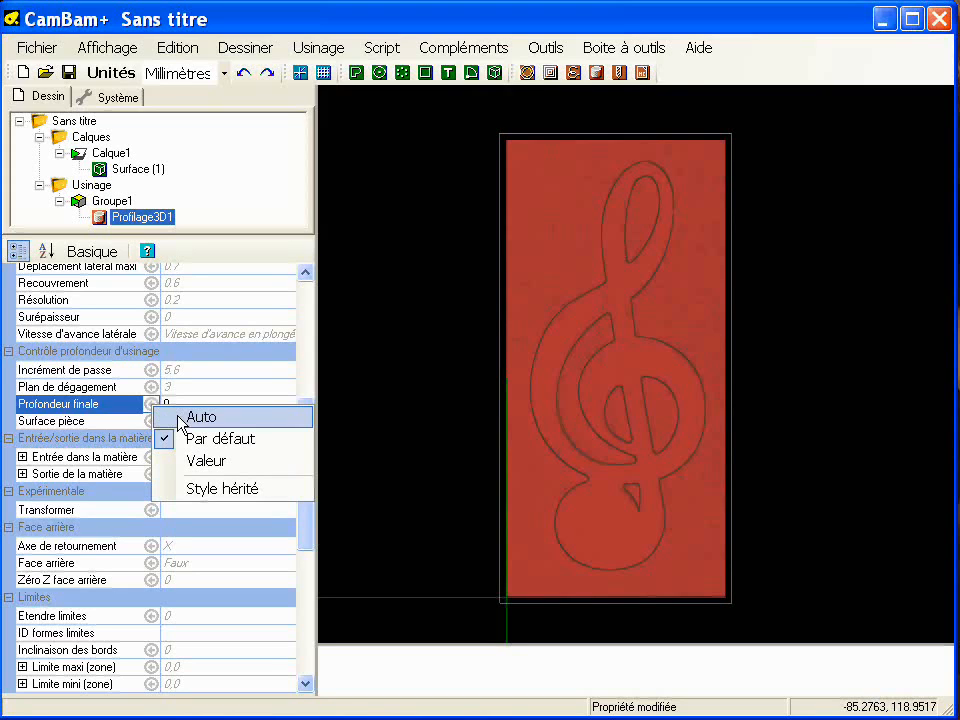
{"action": "left_click", "coordinate": [201, 418]}
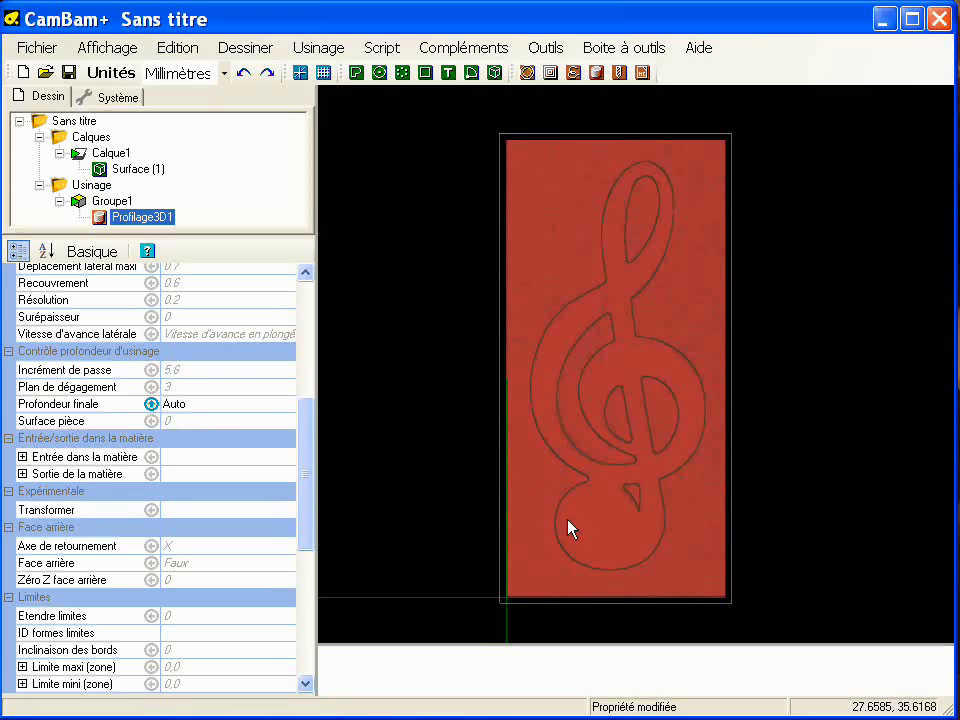
Generate the toolpaths for the 3D profile operation and inspect them over the treble clef relief.
{"action": "left_click_drag", "start_coordinate": [562, 497], "coordinate": [677, 360], "text": "alt"}
{"action": "scroll", "coordinate": [677, 360], "scroll_direction": "up", "scroll_amount": 4}
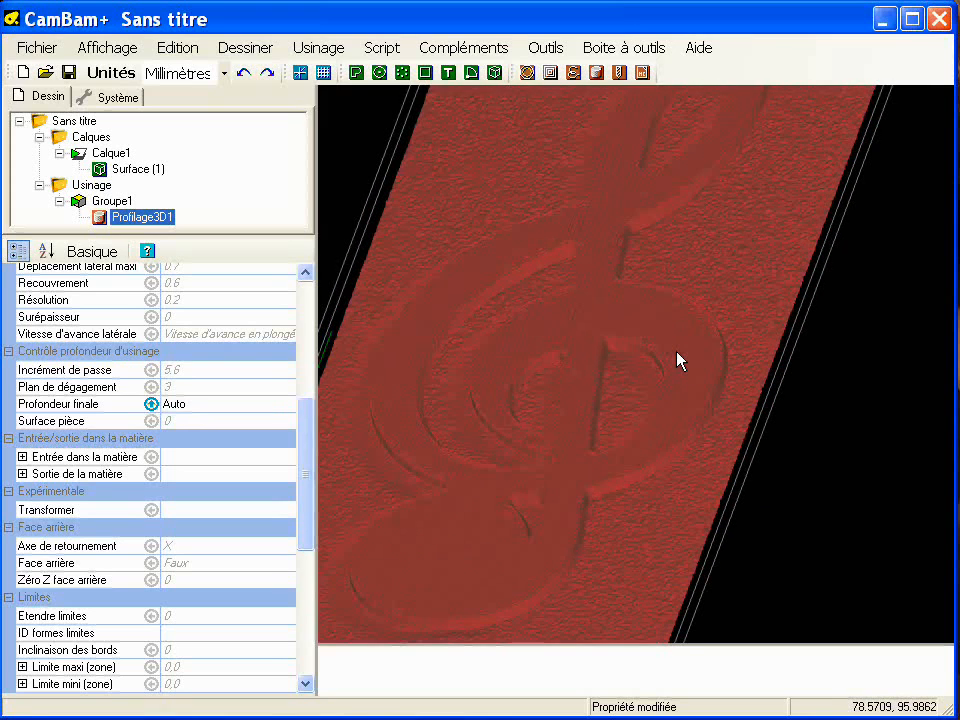
{"action": "right_click", "coordinate": [150, 225]}
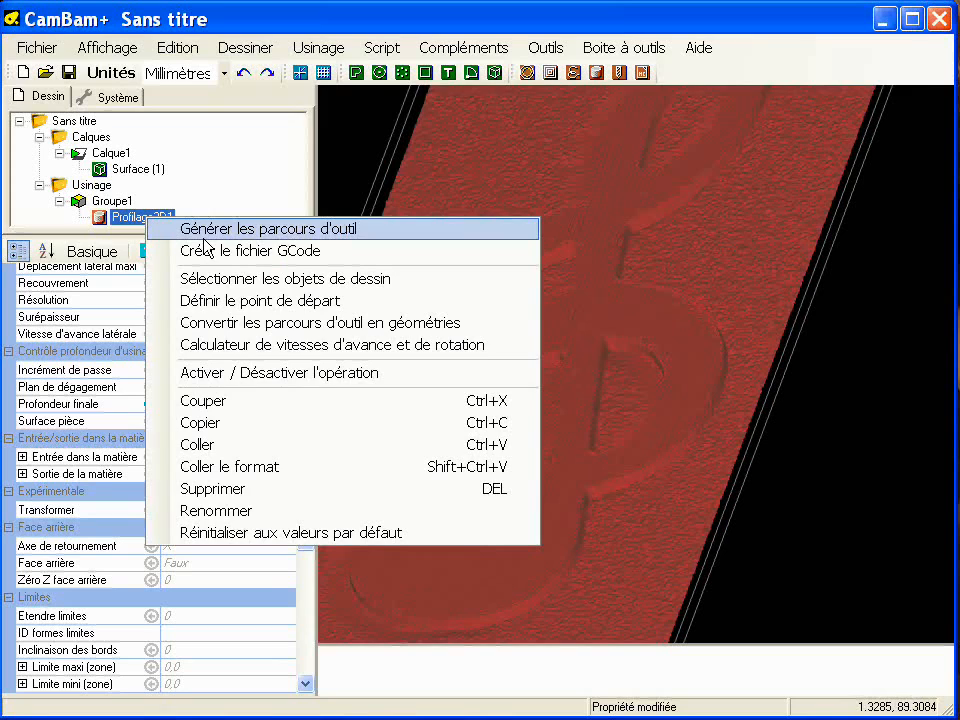
{"action": "left_click", "coordinate": [152, 231]}
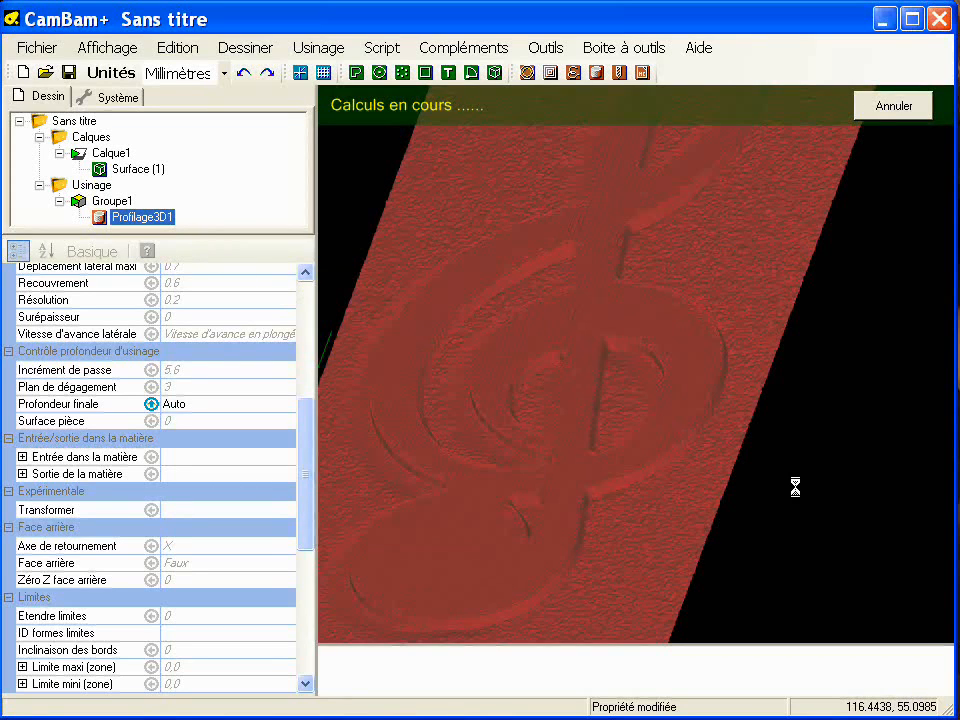
{"action": "left_click_drag", "start_coordinate": [585, 487], "coordinate": [700, 465], "text": "alt"}
{"action": "scroll", "coordinate": [700, 470], "scroll_direction": "up", "scroll_amount": 5}
{"action": "left_click_drag", "start_coordinate": [703, 515], "coordinate": [598, 478], "text": "alt"}
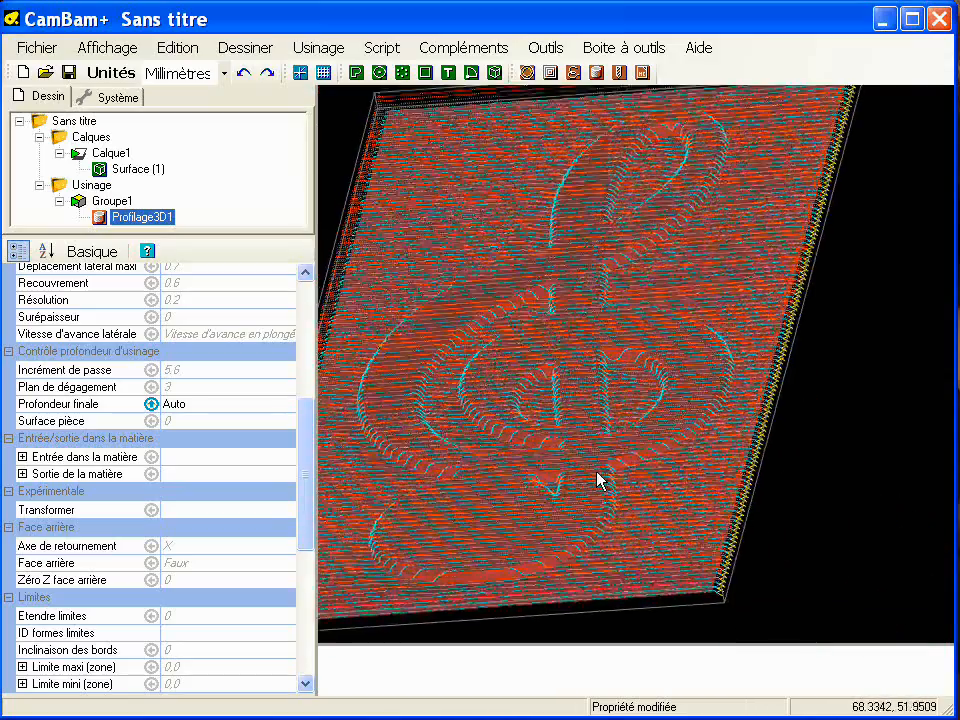
{"action": "left_click_drag", "start_coordinate": [564, 358], "coordinate": [418, 398], "text": "alt"}
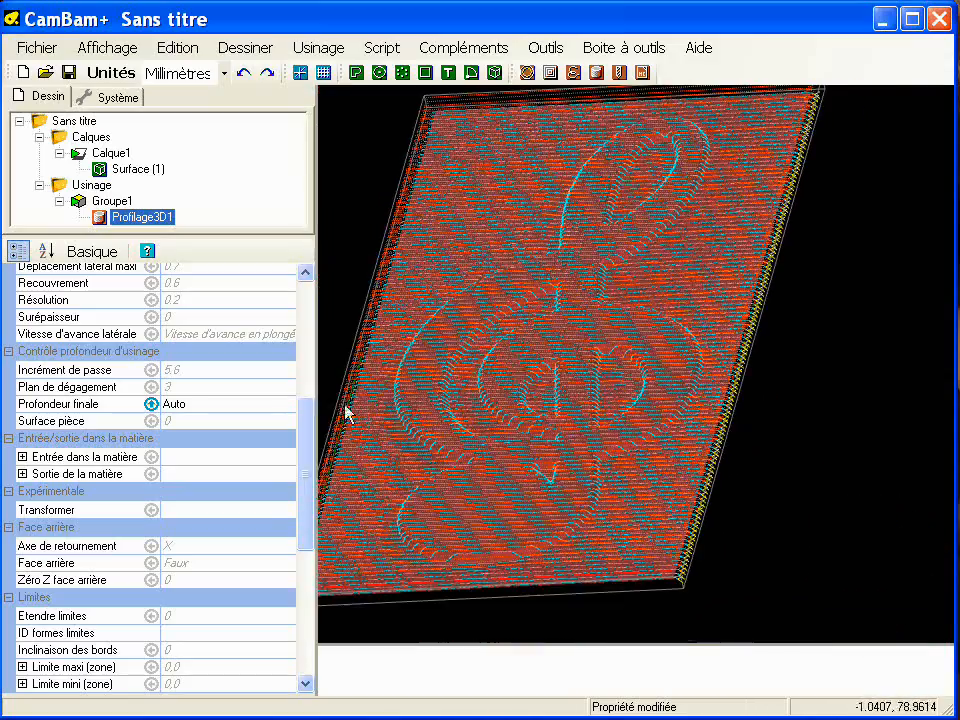
Set the operation's 3D profile method (Méthode Profilage 3D) to Vertical.
{"action": "left_click_drag", "start_coordinate": [311, 446], "coordinate": [311, 589]}
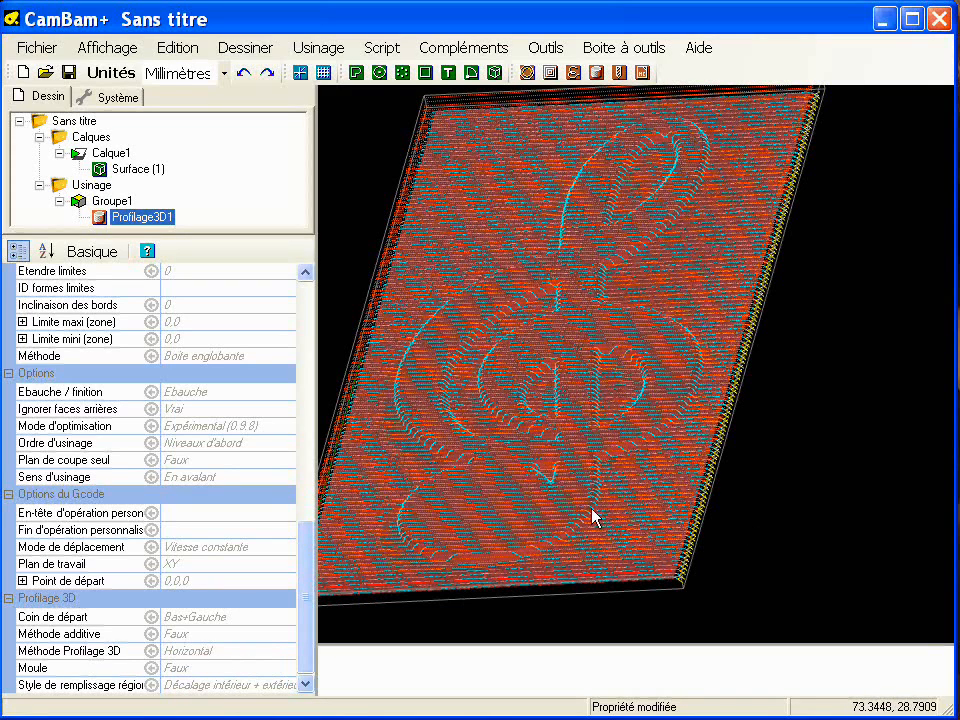
{"action": "left_click", "coordinate": [291, 652]}
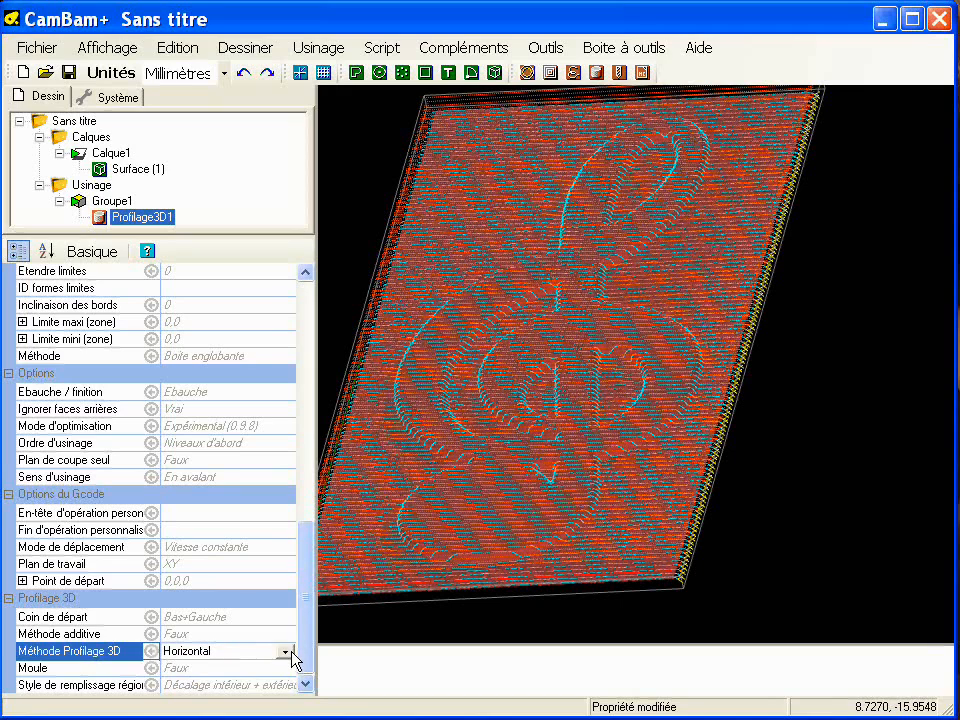
{"action": "left_click", "coordinate": [290, 651]}
{"action": "left_click", "coordinate": [258, 683]}
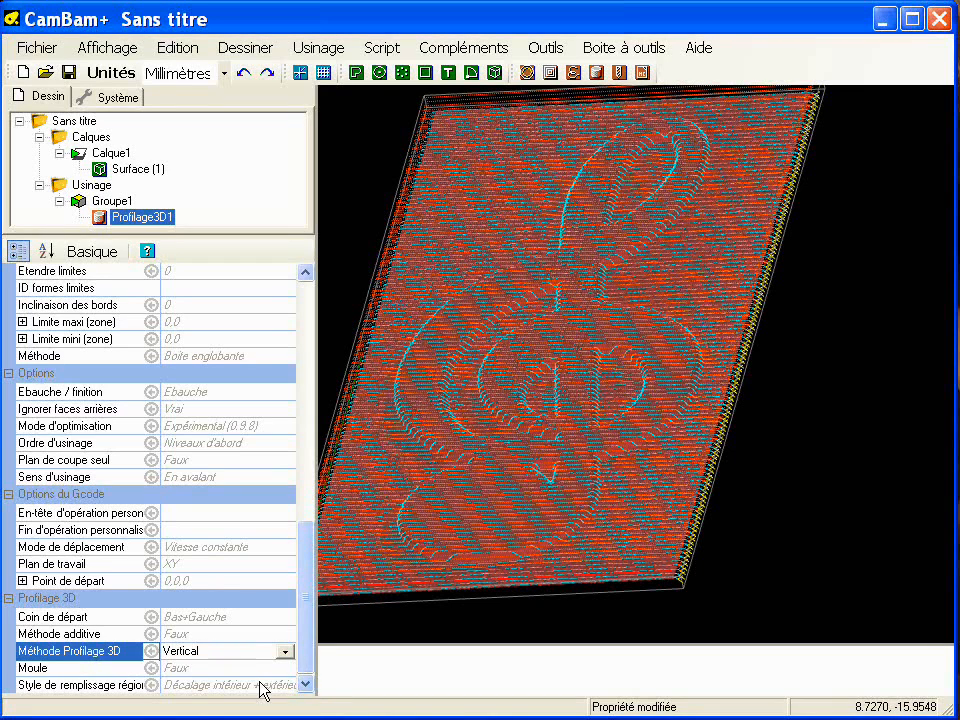
Set the operation's stepover (Recouvrement) to 0.2.
{"action": "left_click_drag", "start_coordinate": [306, 549], "coordinate": [316, 372]}
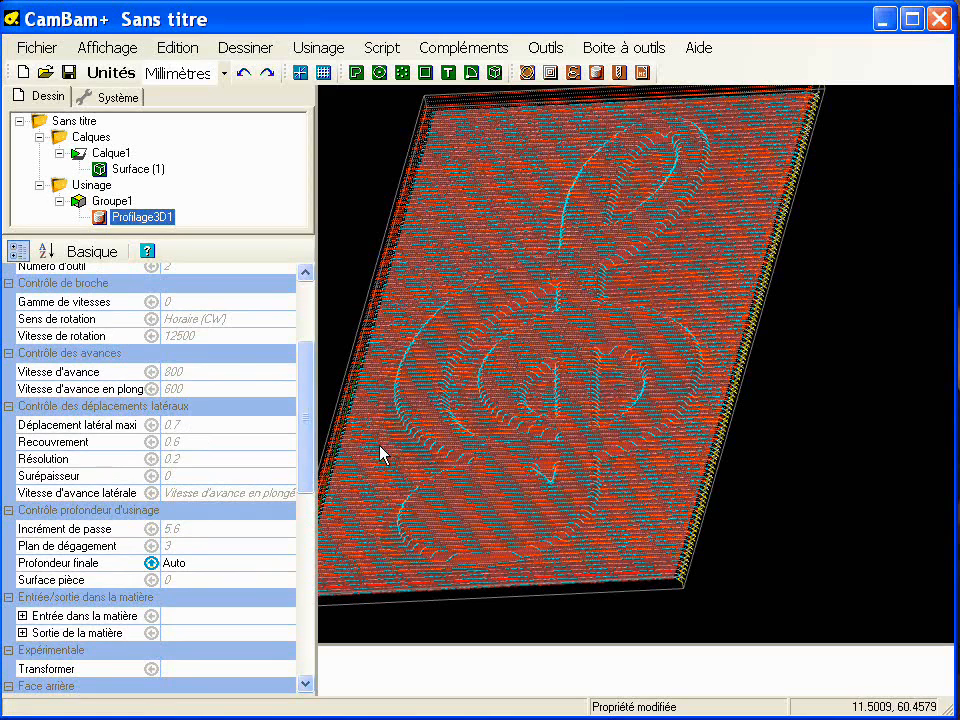
{"action": "left_click", "coordinate": [204, 441]}
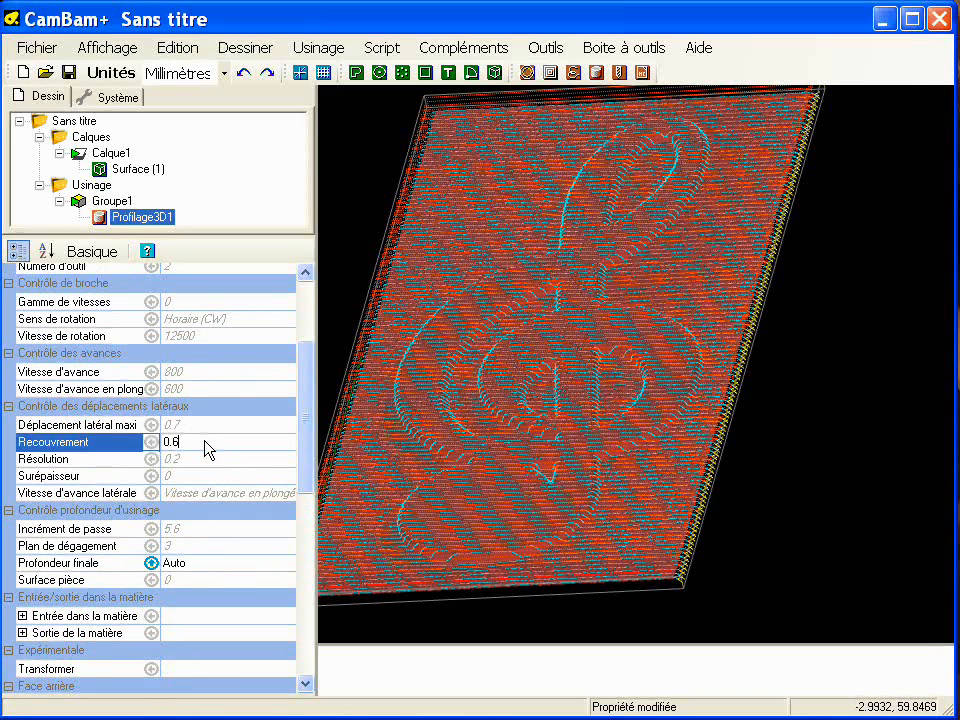
{"action": "key", "text": "BackSpace"}
{"action": "type", "text": "2"}
{"action": "key", "text": "Return"}
Regenerate the 3D profile toolpaths with the vertical method and finer stepover, and examine the pass spacing up close.
{"action": "right_click", "coordinate": [153, 216]}
{"action": "left_click", "coordinate": [219, 228]}
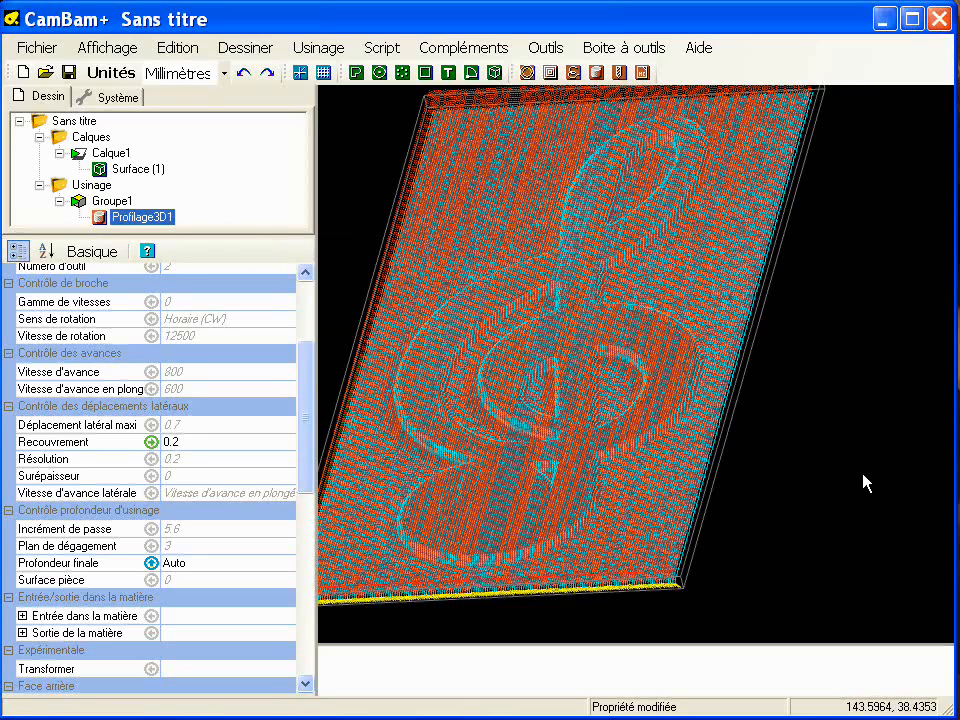
{"action": "middle_click_drag", "start_coordinate": [549, 384], "coordinate": [595, 403]}
{"action": "scroll", "coordinate": [621, 388], "scroll_direction": "up", "scroll_amount": 6}
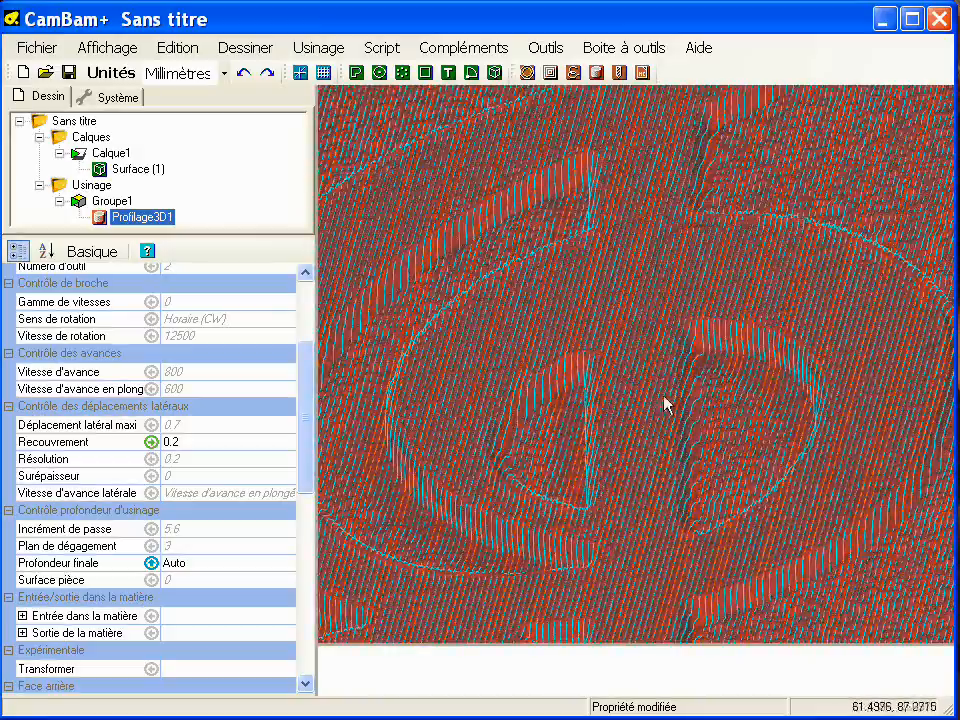
{"action": "scroll", "coordinate": [647, 400], "scroll_direction": "down", "scroll_amount": 3}
{"action": "scroll", "coordinate": [647, 404], "scroll_direction": "down", "scroll_amount": 4}
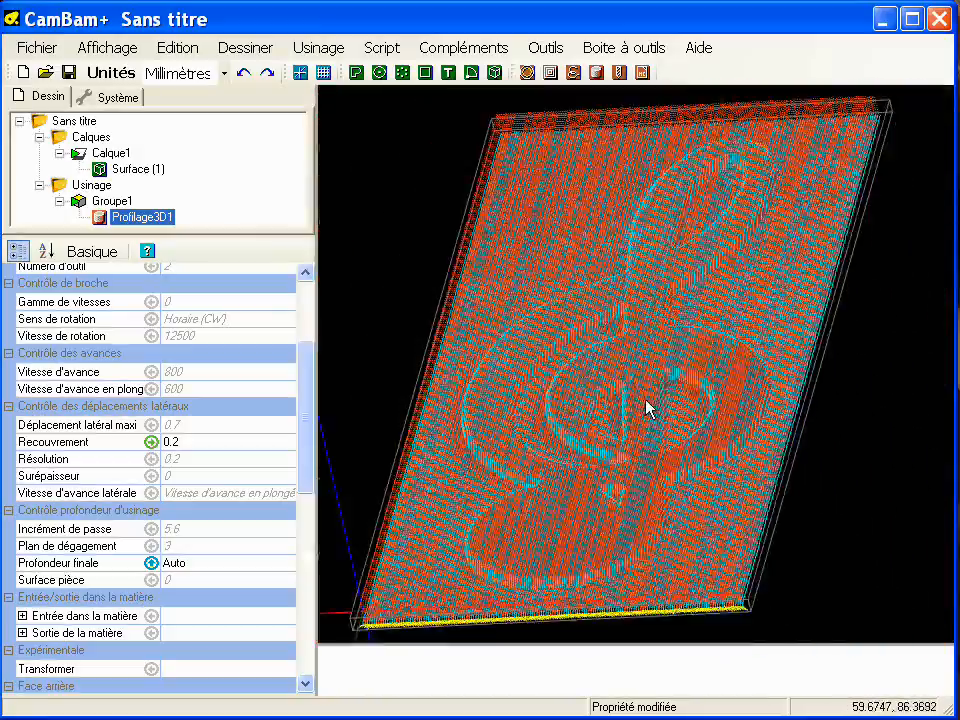
Hide the layer Calque1 so that only the toolpaths are displayed, and inspect them from an angle.
{"action": "left_click", "coordinate": [109, 154]}
{"action": "right_click", "coordinate": [109, 157]}
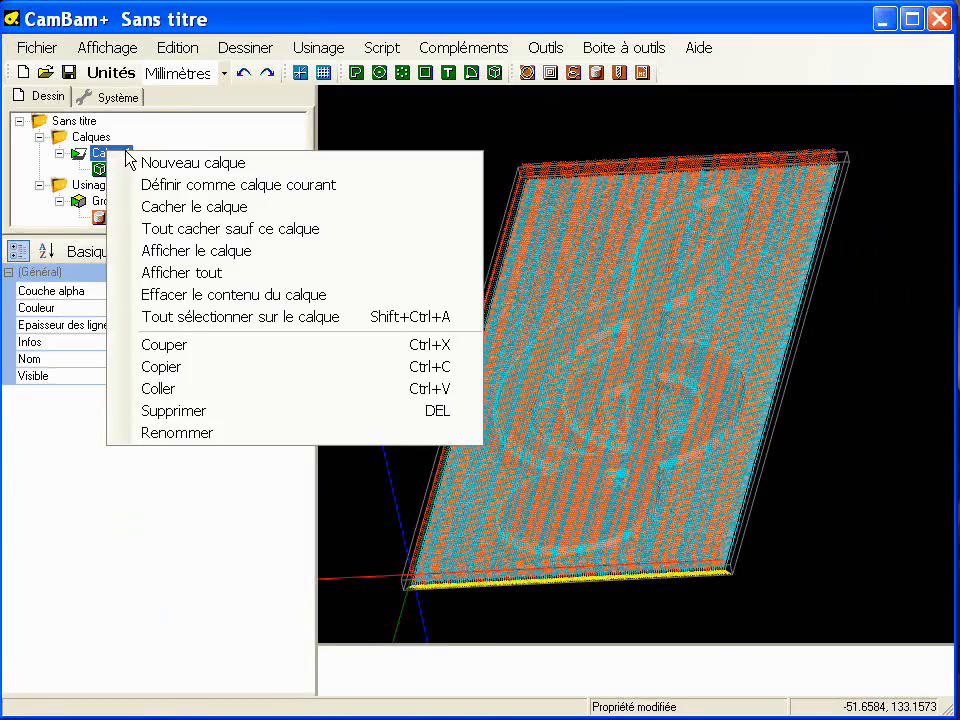
{"action": "left_click", "coordinate": [190, 204]}
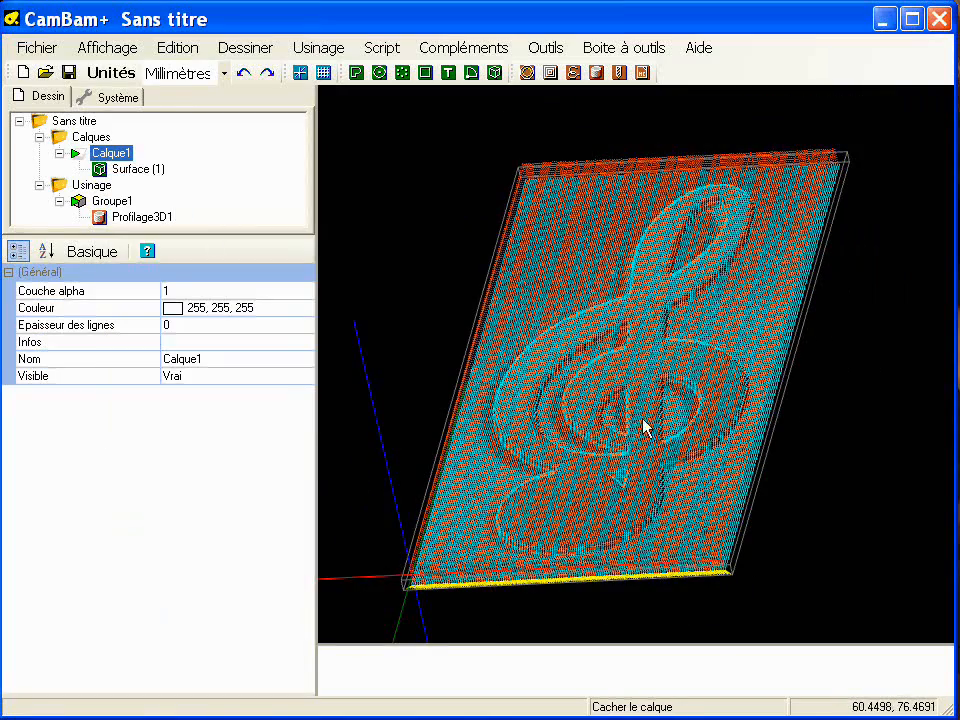
{"action": "scroll", "coordinate": [626, 408], "scroll_direction": "up", "scroll_amount": 10}
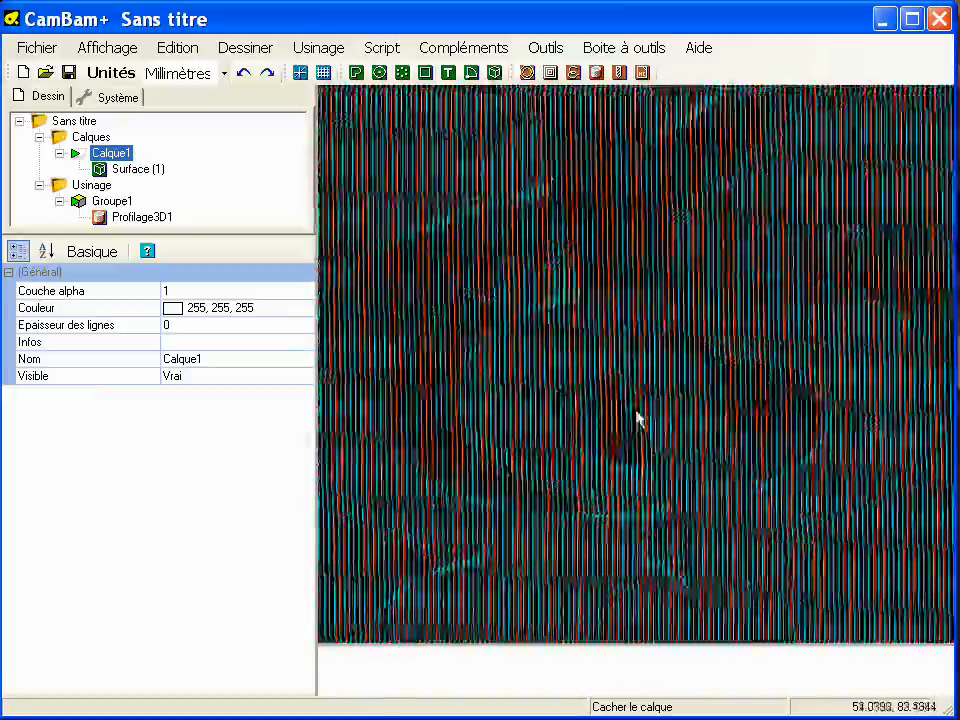
{"action": "left_click_drag", "start_coordinate": [636, 411], "coordinate": [643, 373], "text": "alt"}
{"action": "scroll", "coordinate": [677, 350], "scroll_direction": "down", "scroll_amount": 5}
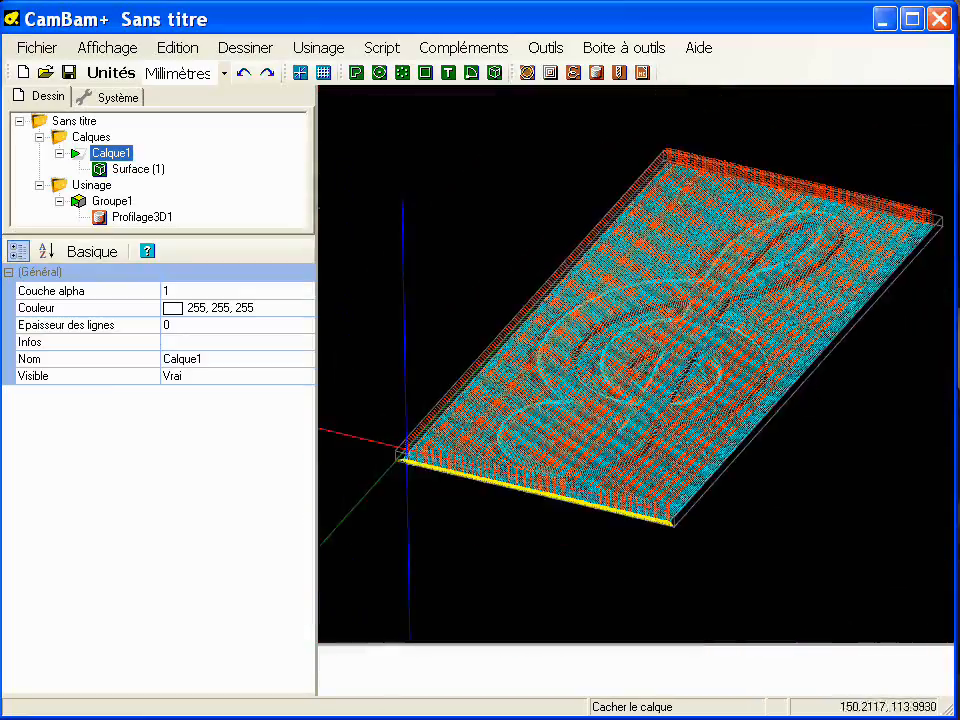